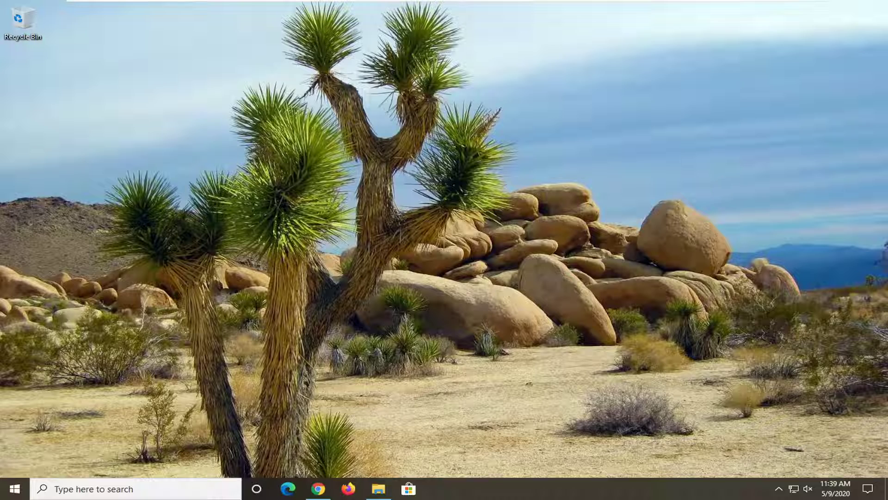
Search the Start menu for regedit and run Registry Editor as administrator.
left_click(14, 489)
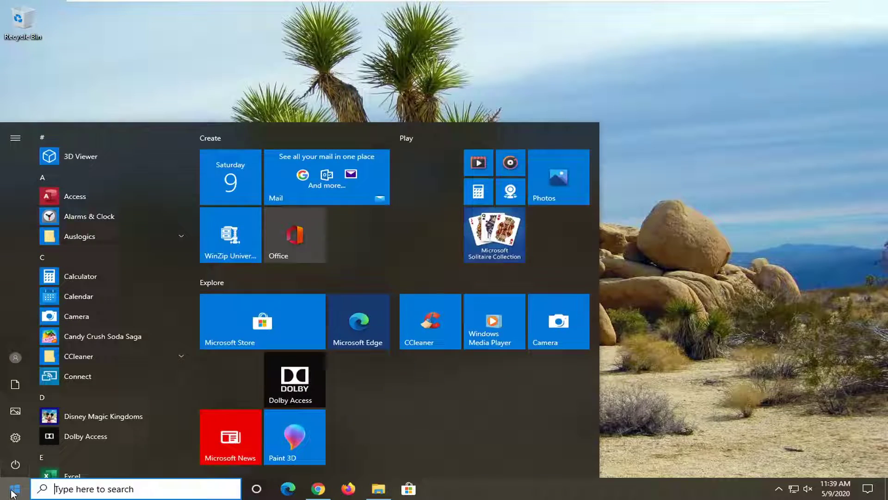
type("regedit")
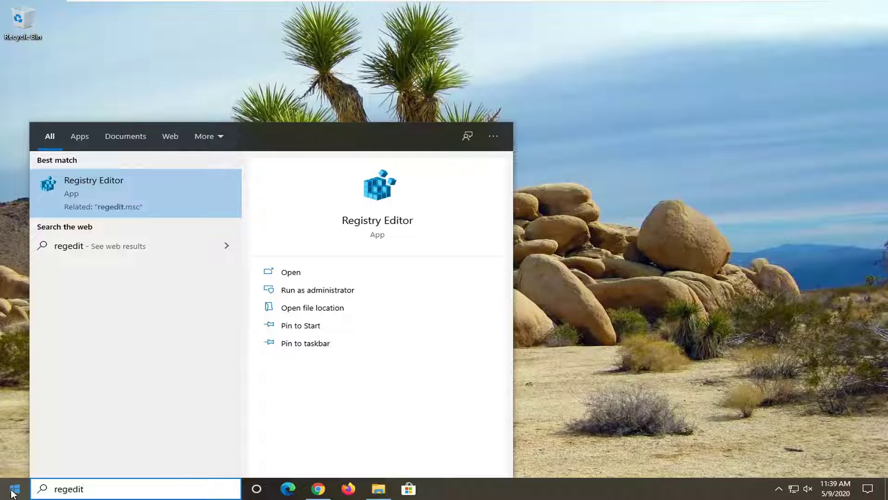
right_click(112, 189)
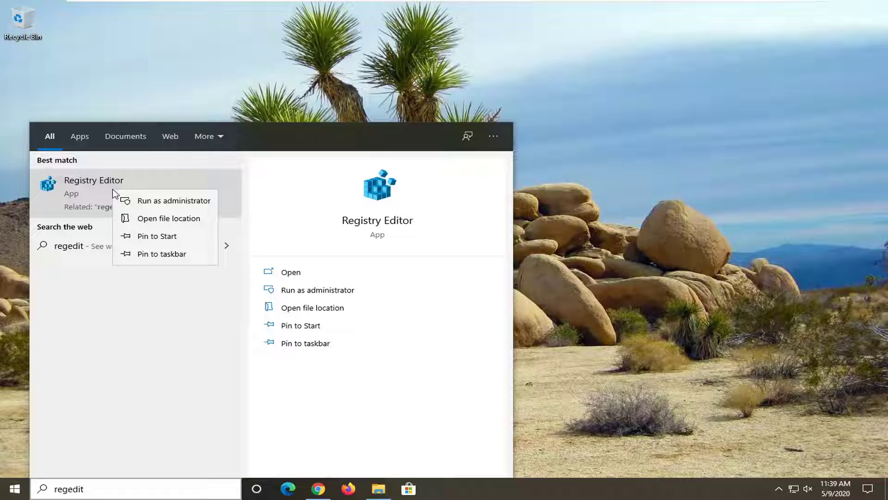
left_click(169, 200)
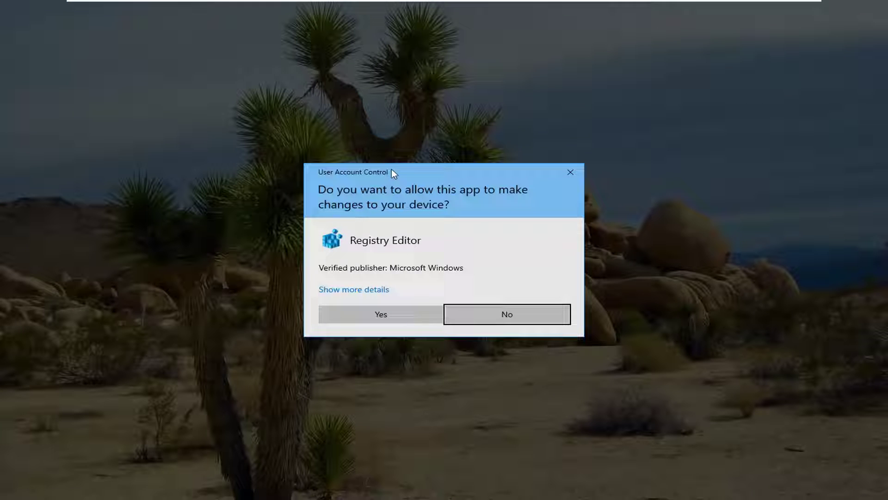
Approve the UAC prompt, then preview the registry Export dialog and cancel without saving.
left_click(402, 318)
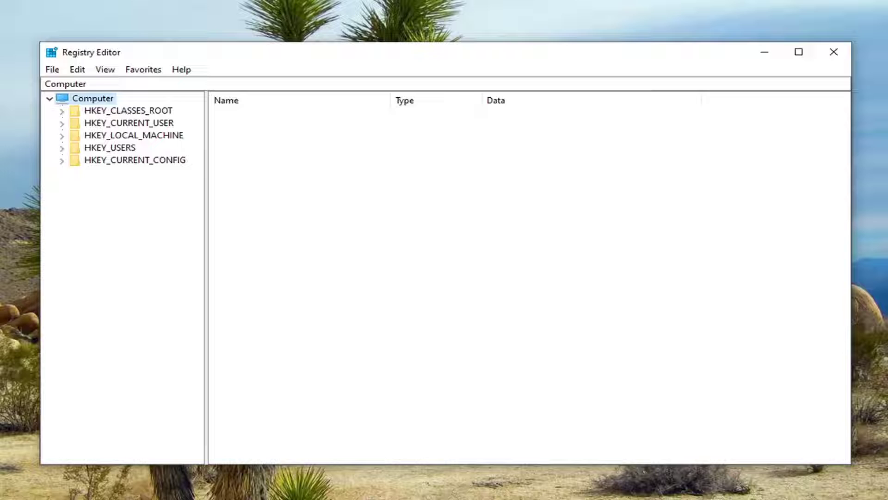
left_click(53, 71)
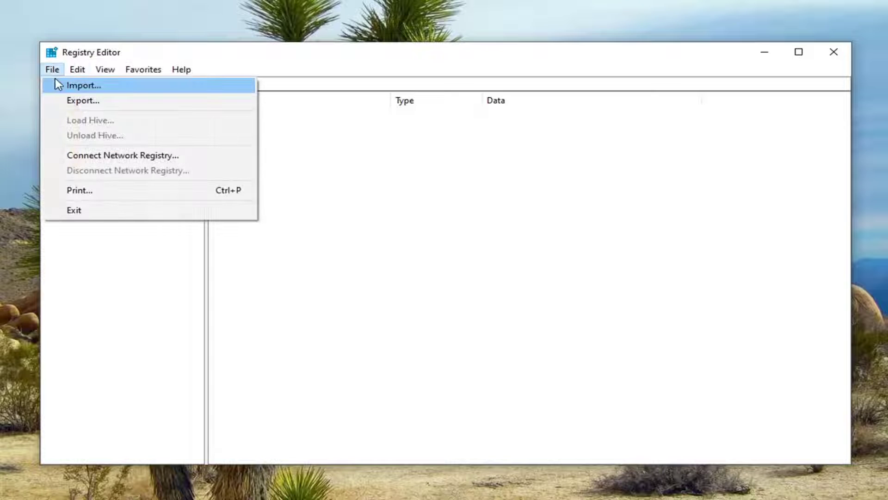
left_click(79, 101)
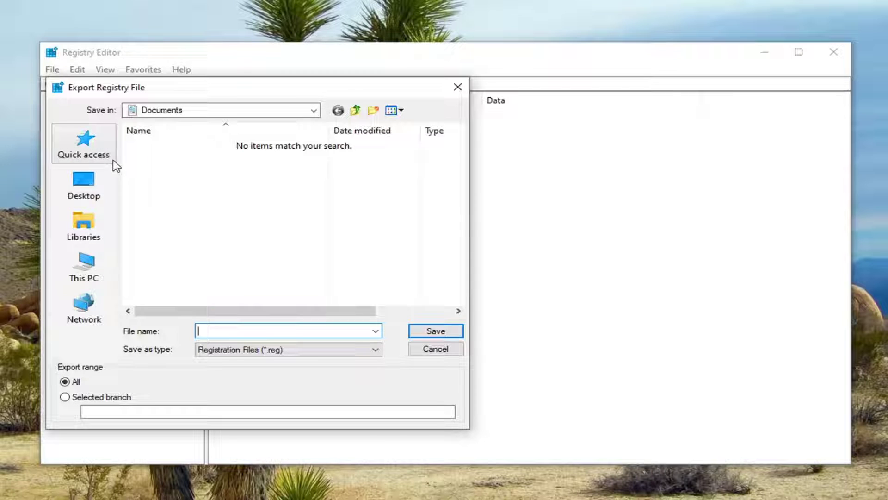
left_click(432, 350)
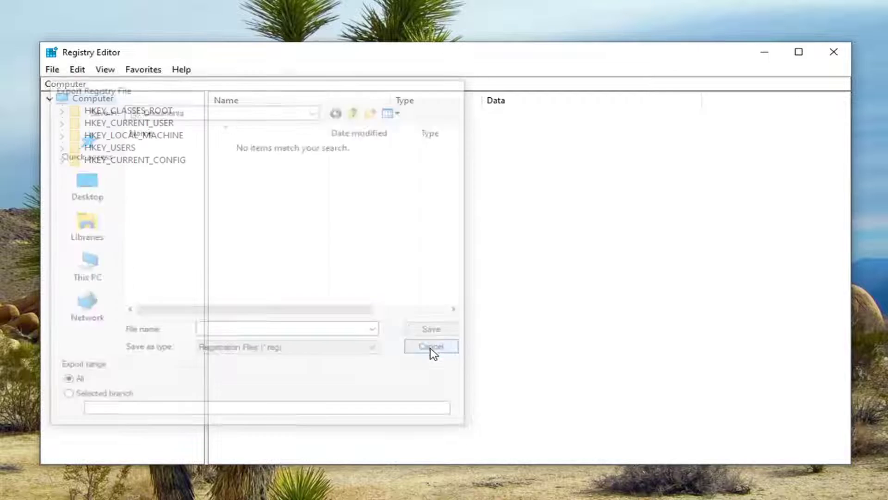
Preview the registry Import dialog and cancel without importing anything.
left_click(49, 71)
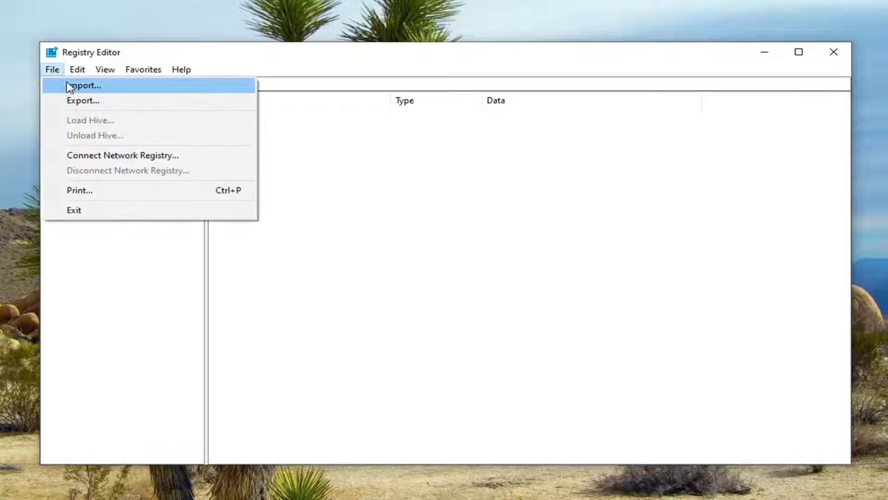
left_click(84, 86)
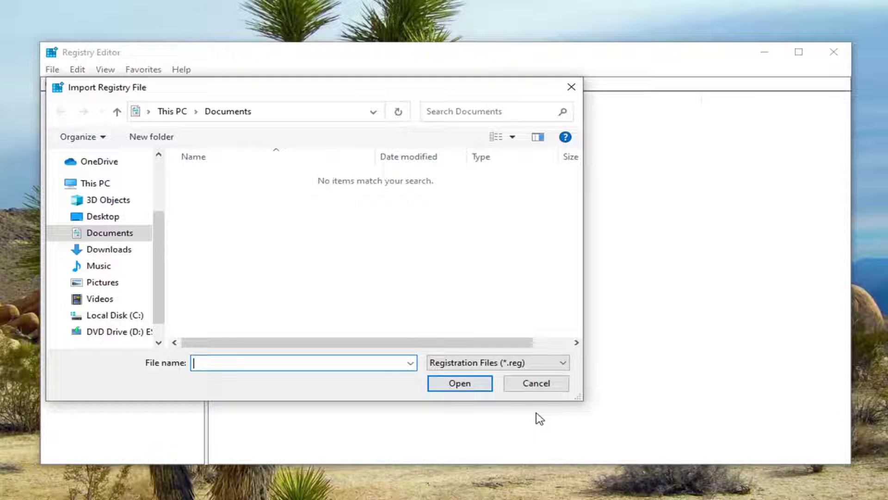
left_click(543, 388)
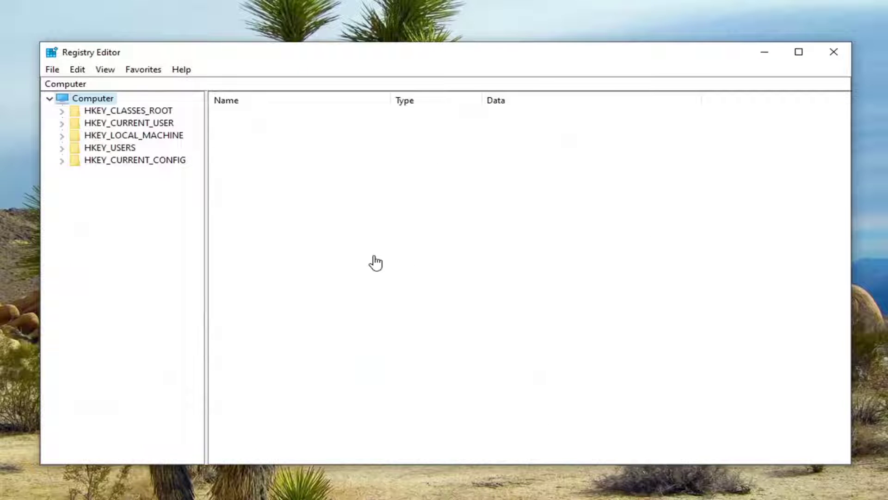
Expand HKEY_LOCAL_MACHINE > SOFTWARE > Classes and widen the key tree pane.
left_click(149, 137)
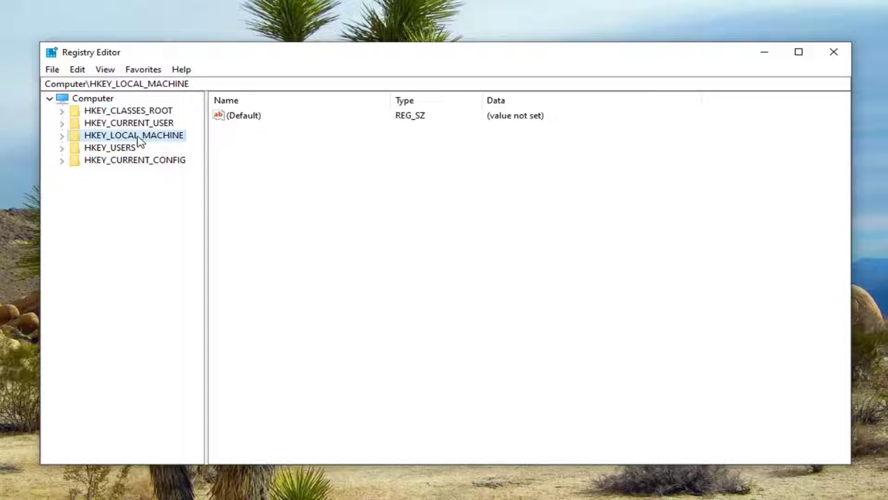
double_click(138, 137)
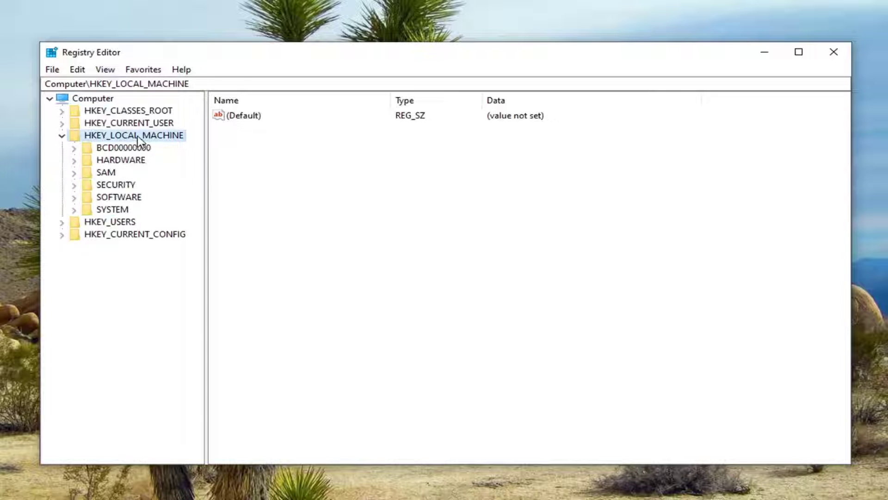
double_click(110, 197)
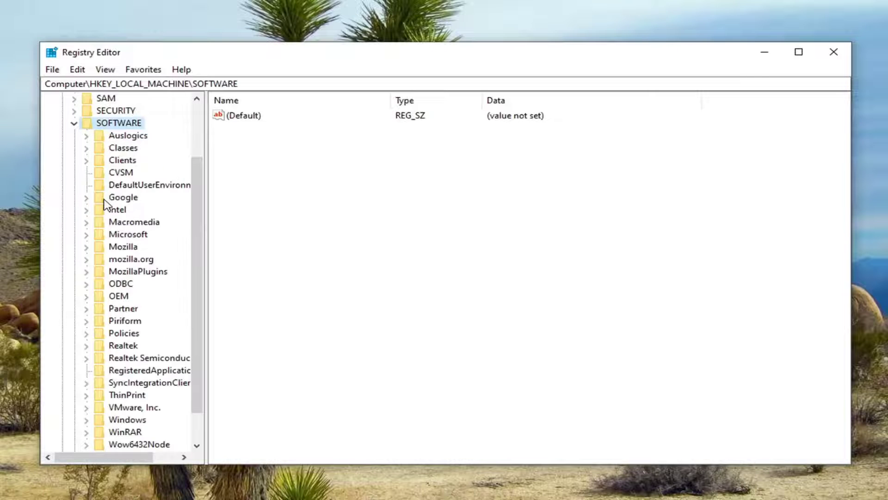
double_click(124, 148)
left_click_drag(205, 153, 307, 165)
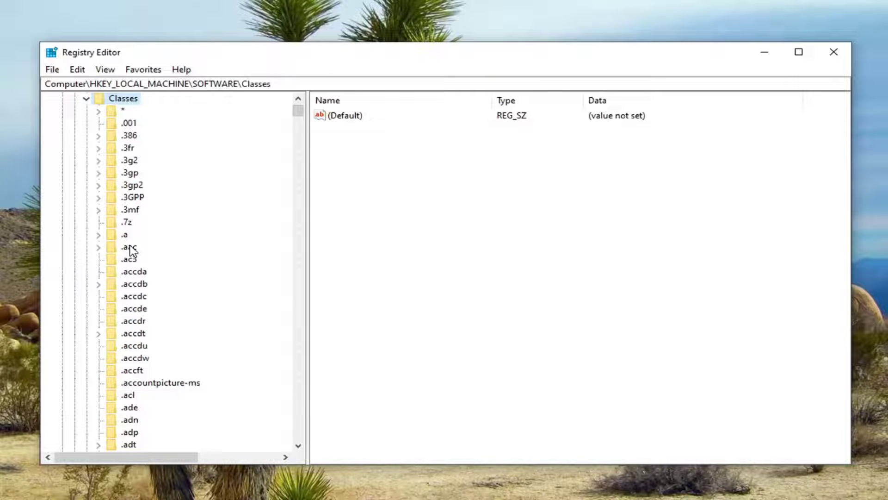
Scroll the Classes key list down past the MMC and MSIME keys toward the Msi entries.
scroll(182, 278, "down", 20)
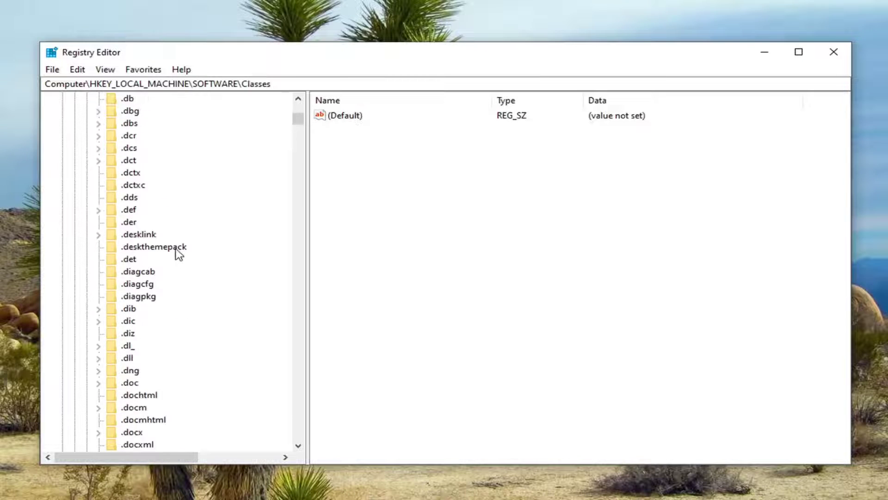
scroll(180, 253, "down", 20)
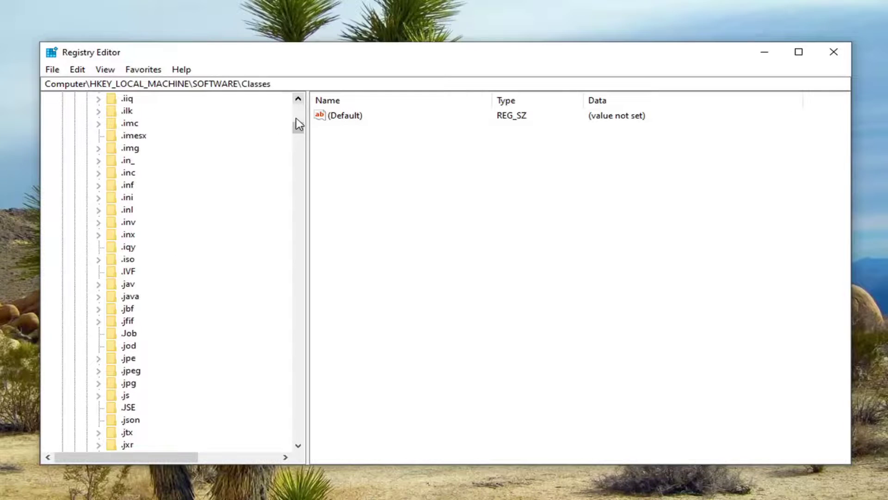
left_click_drag(295, 125, 296, 269)
scroll(213, 278, "down", 20)
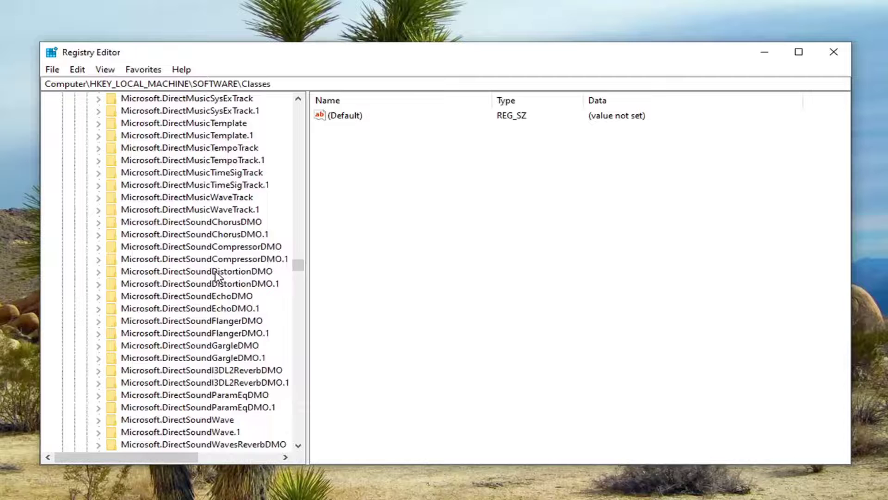
scroll(213, 267, "down", 20)
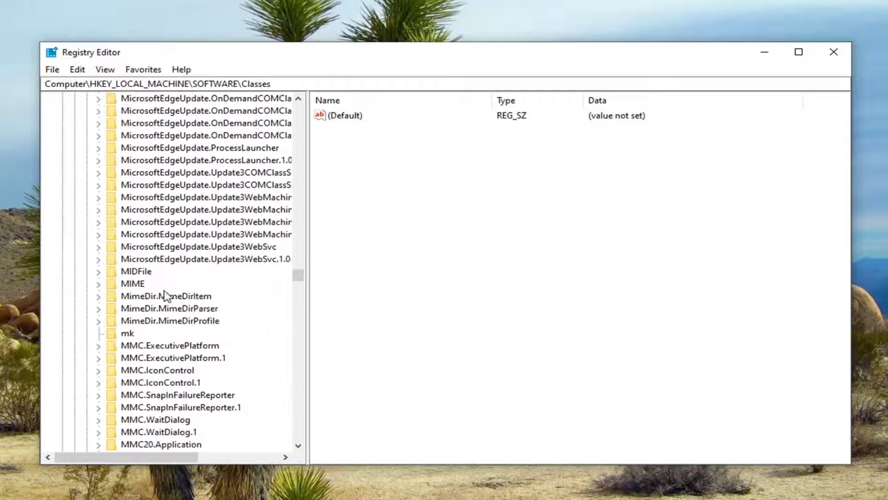
scroll(198, 296, "down", 11)
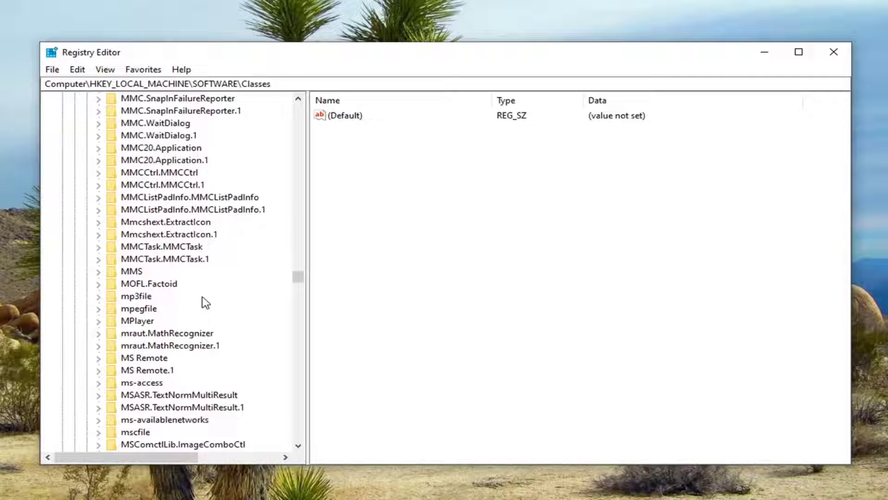
scroll(181, 354, "down", 3)
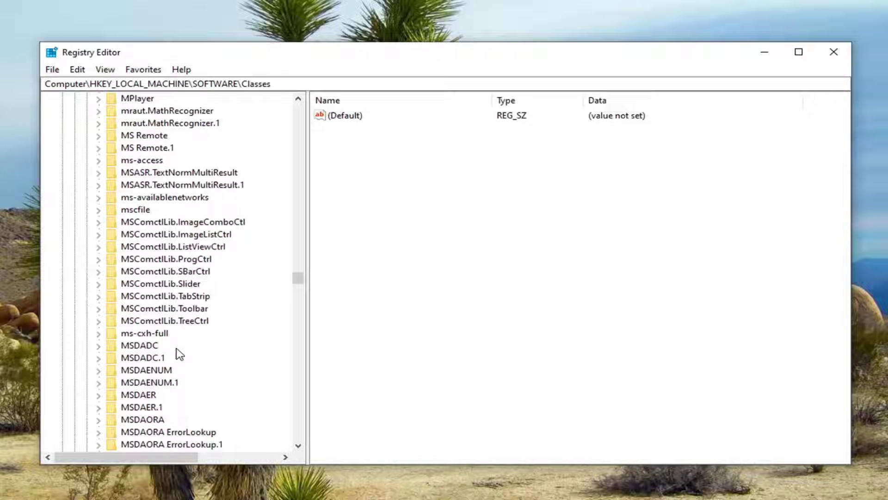
scroll(179, 354, "down", 20)
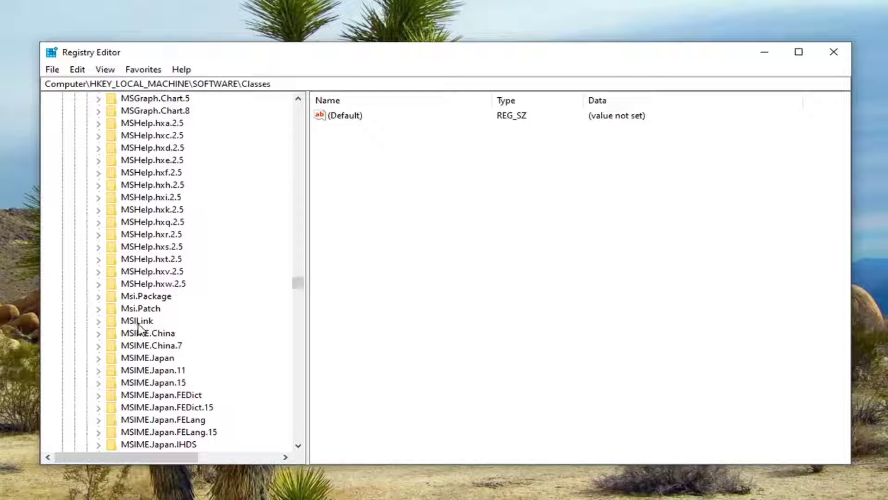
scroll(138, 329, "down", 7)
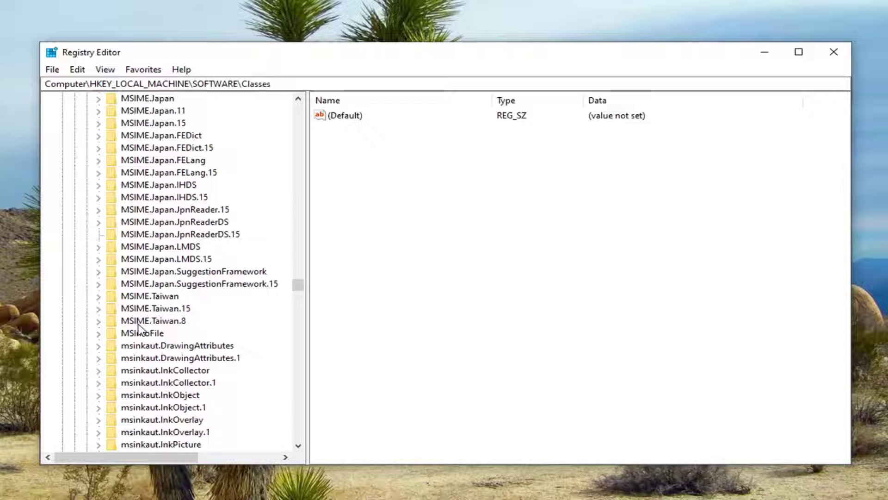
scroll(149, 406, "down", 7)
scroll(148, 398, "down", 5)
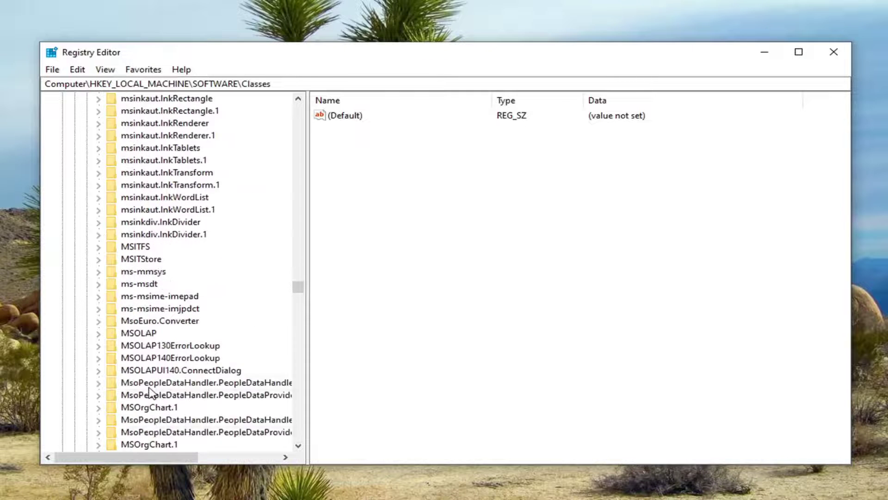
scroll(185, 351, "down", 2)
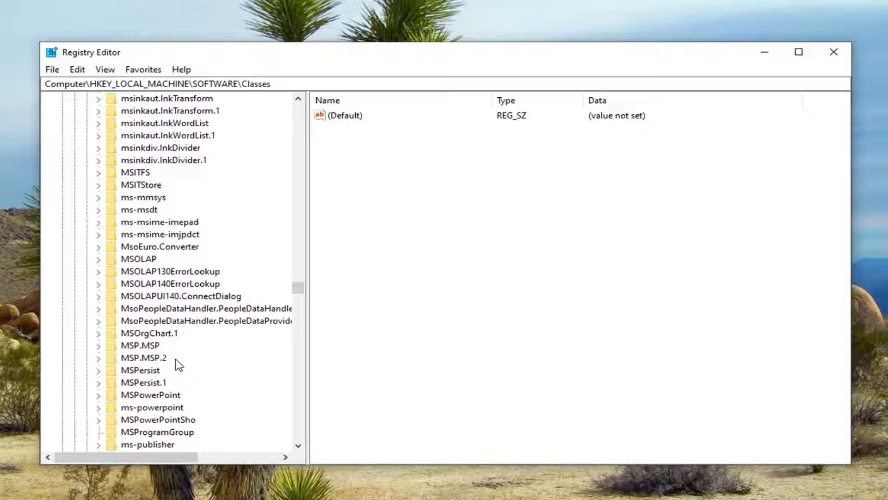
scroll(179, 365, "down", 11)
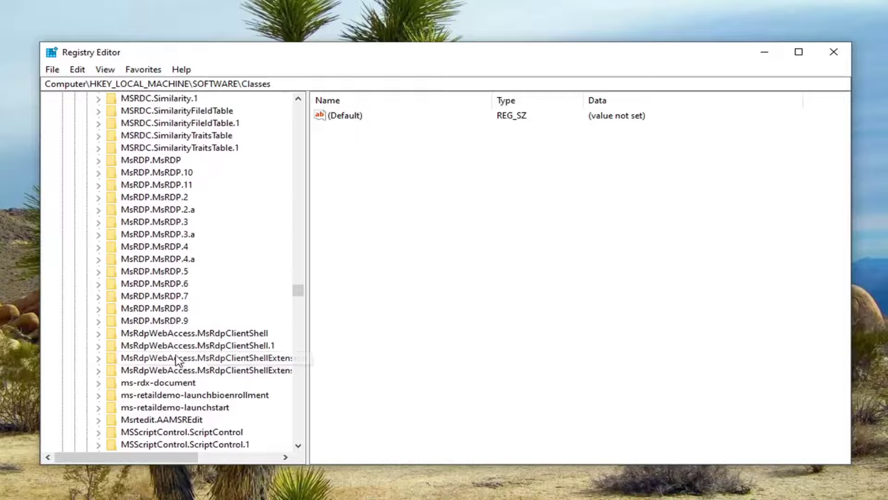
Jump to Msi.Package by typing 'msi', expand it and select its DefaultIcon subkey.
left_click(155, 260)
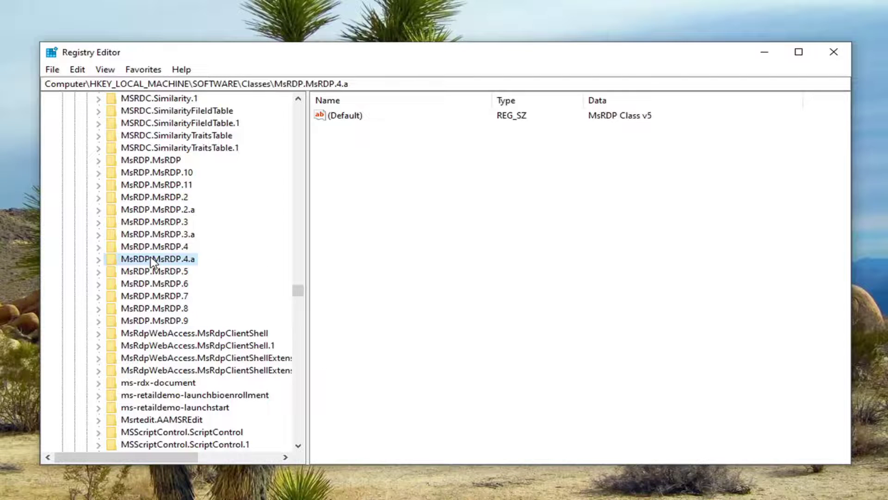
key("Down")
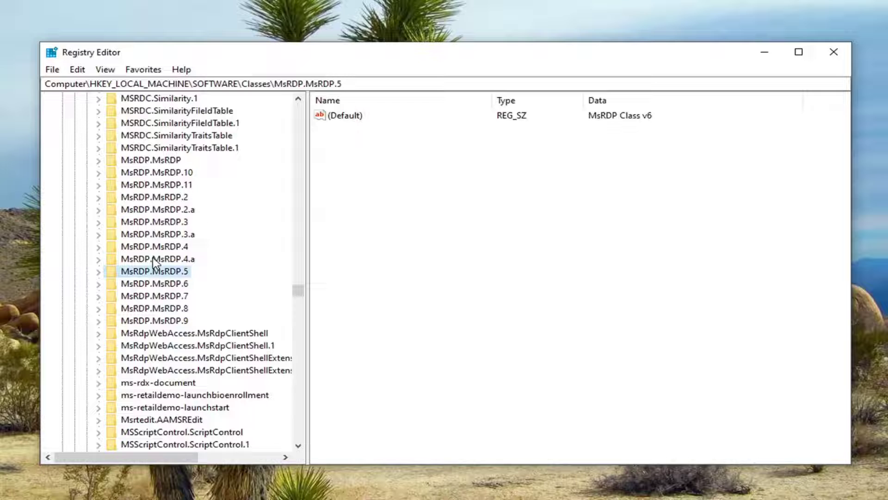
key("m")
key("s")
key("i")
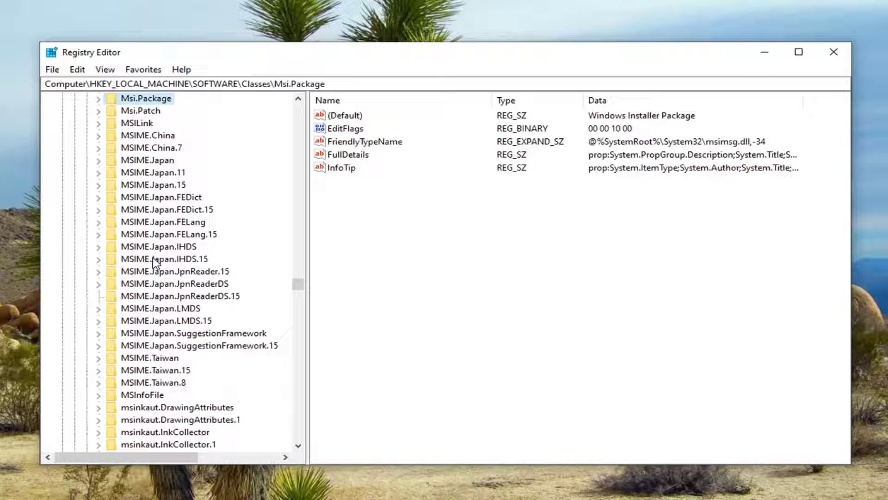
scroll(169, 240, "up", 4)
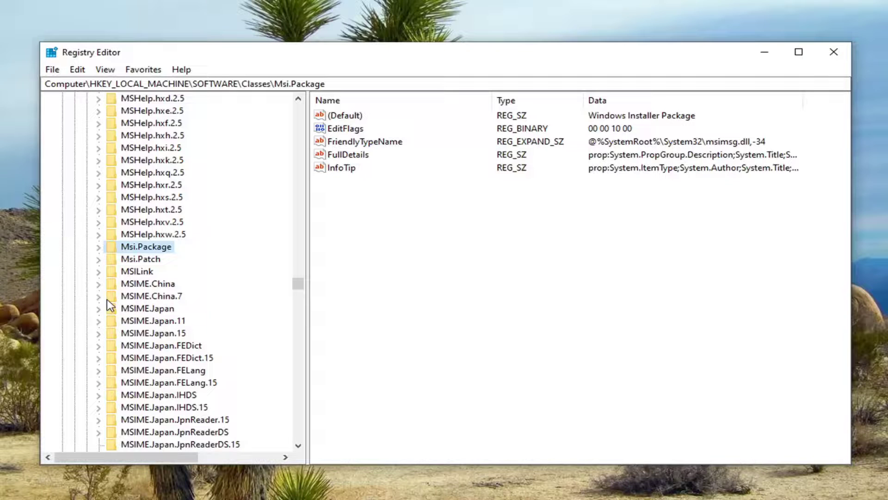
double_click(144, 252)
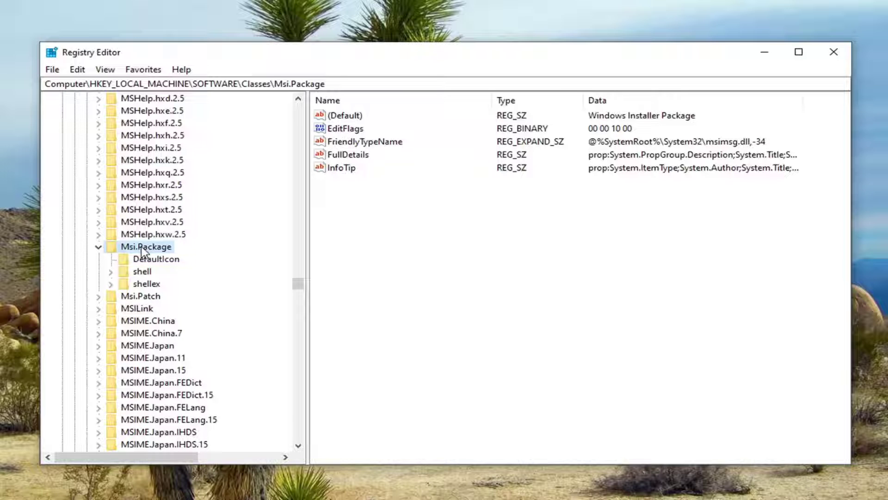
left_click(144, 260)
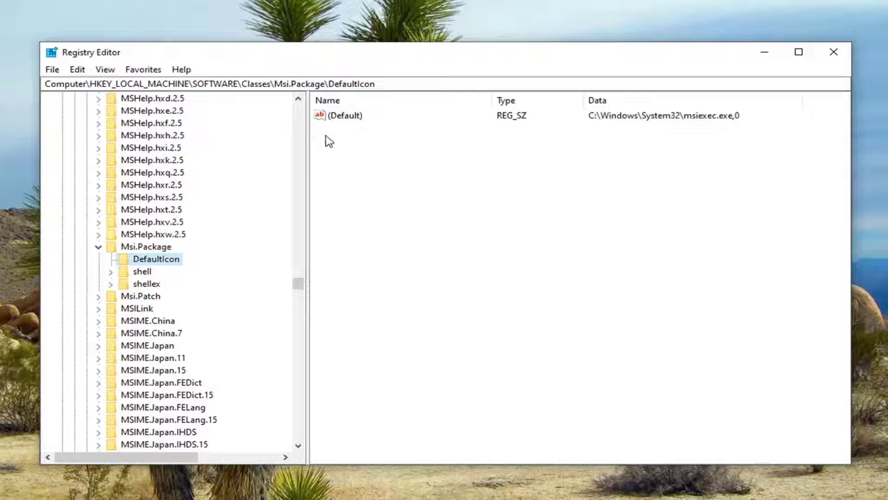
Change the DefaultIcon (Default) value data to C:\Windows\System32\msiexec.exe,1 and confirm.
left_click(360, 122)
double_click(348, 121)
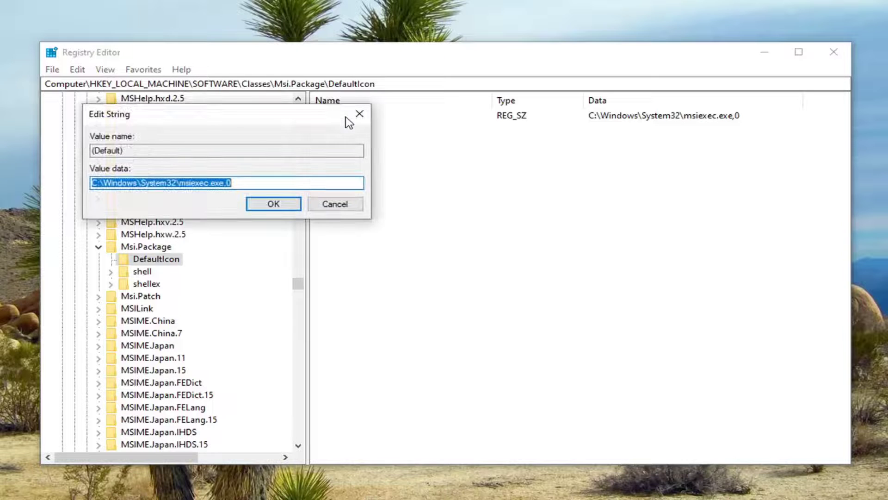
left_click_drag(152, 114, 354, 131)
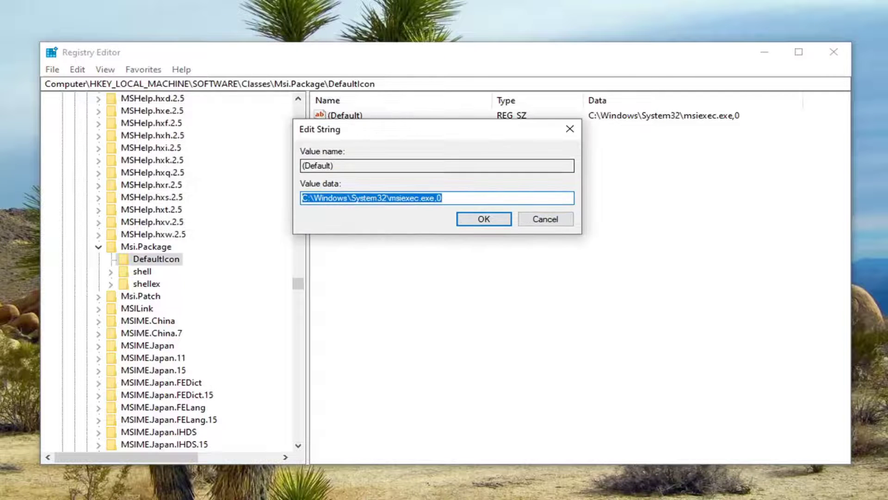
left_click(422, 198)
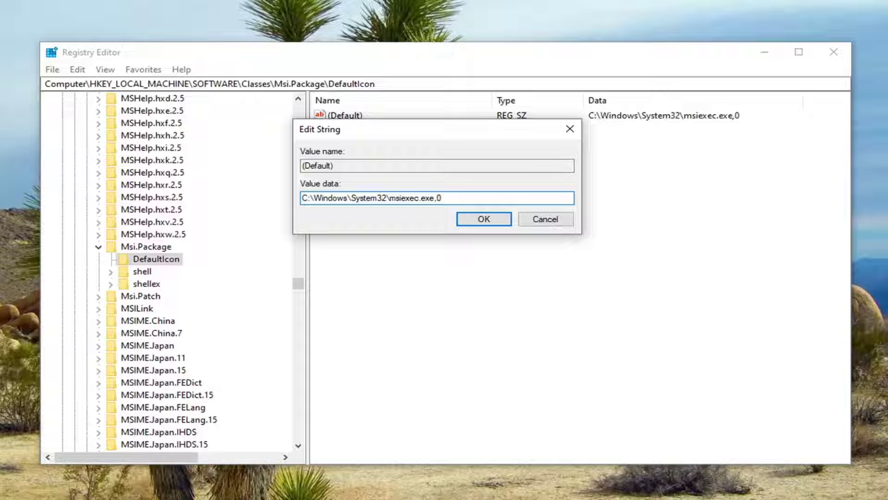
right_click(446, 197)
left_click(430, 198)
left_click(478, 221)
Collapse Msi.Package, Classes, SOFTWARE and HKEY_LOCAL_MACHINE, select Computer, and close Registry Editor.
left_click(98, 247)
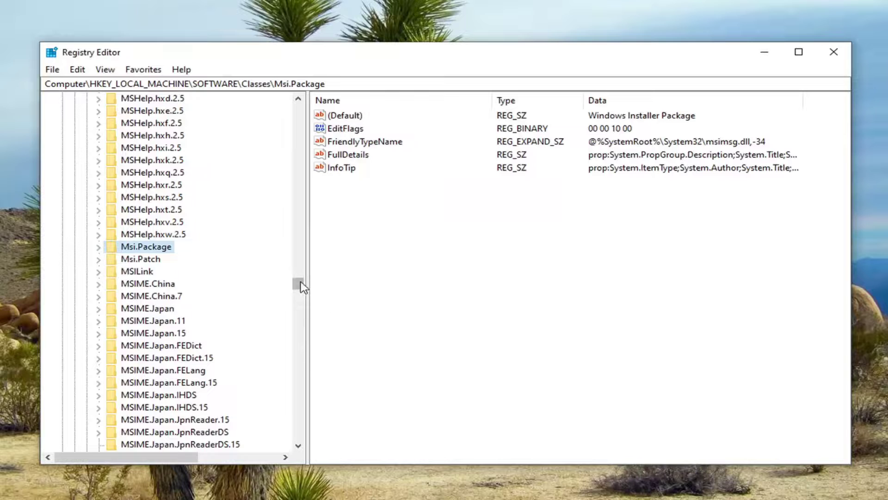
left_click_drag(296, 289, 298, 107)
left_click(86, 222)
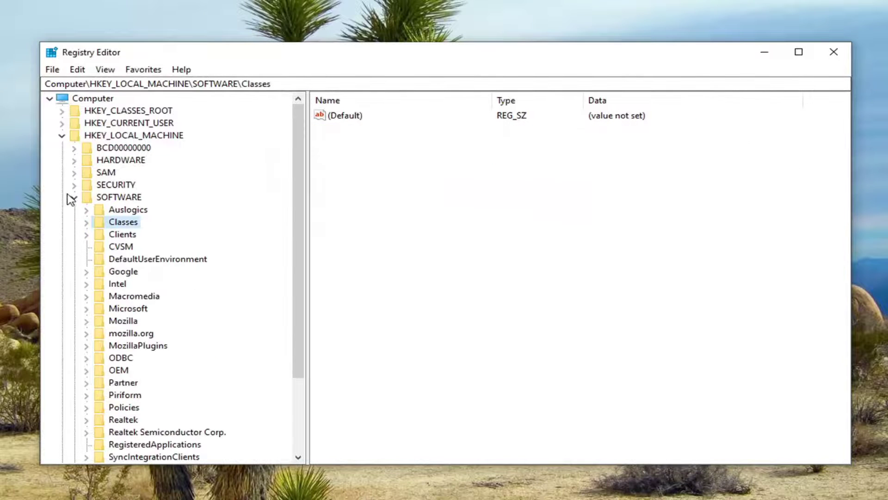
left_click(74, 197)
left_click(62, 135)
left_click(85, 98)
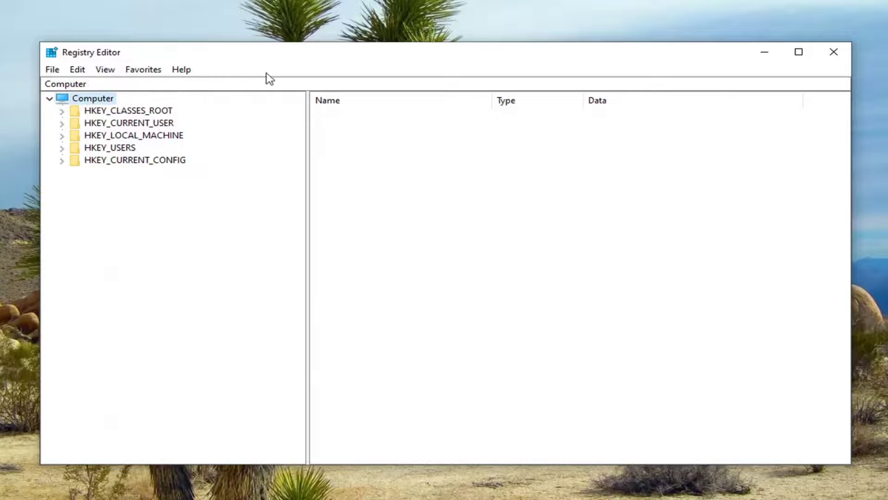
left_click(833, 52)
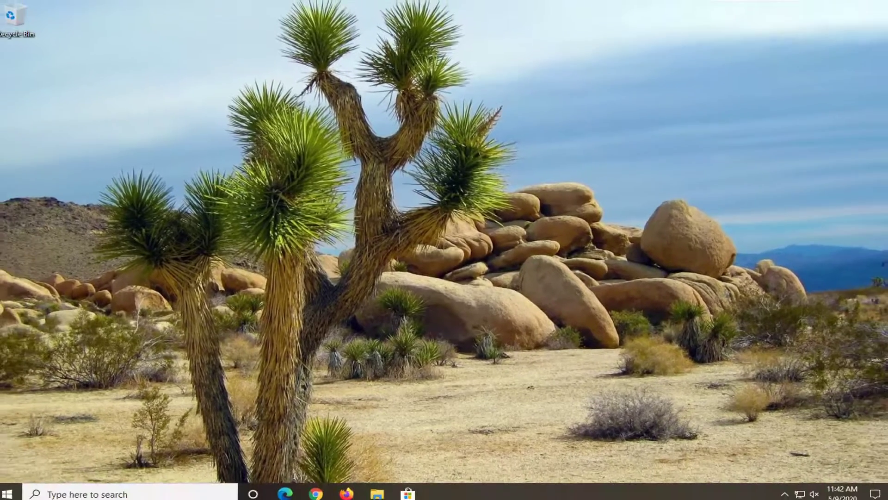